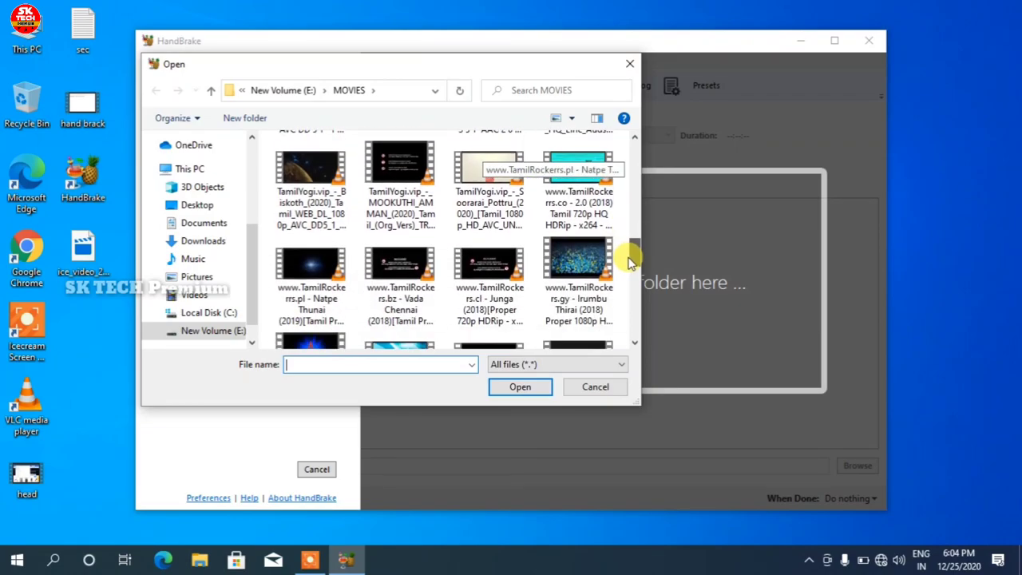
# - Open the Namma Veettu Pillai (2019) movie from the MOVIES folder as the source and apply the Very Fast 480p30 preset
pyautogui.click(400, 263)
pyautogui.click(506, 386)
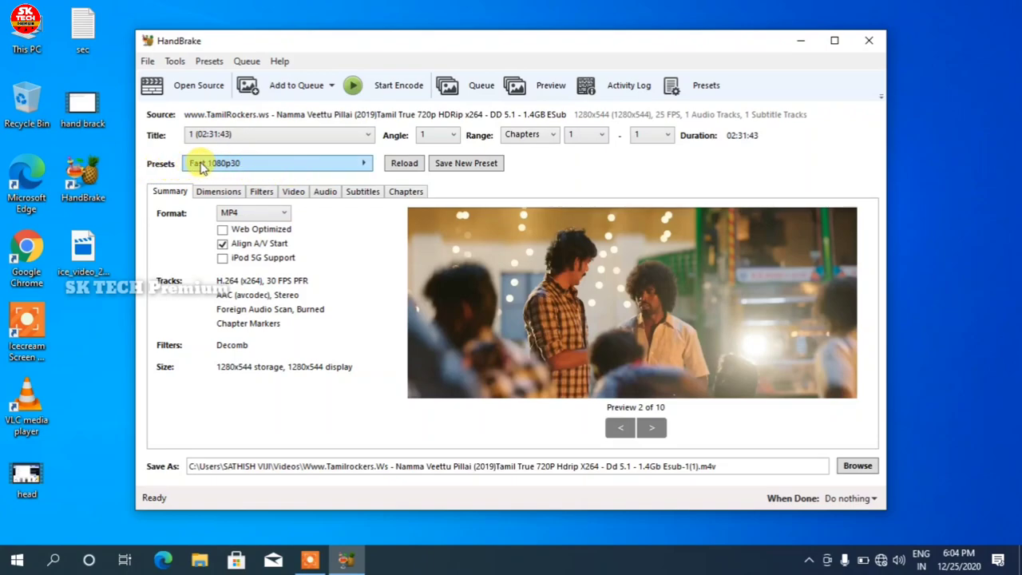
pyautogui.click(275, 169)
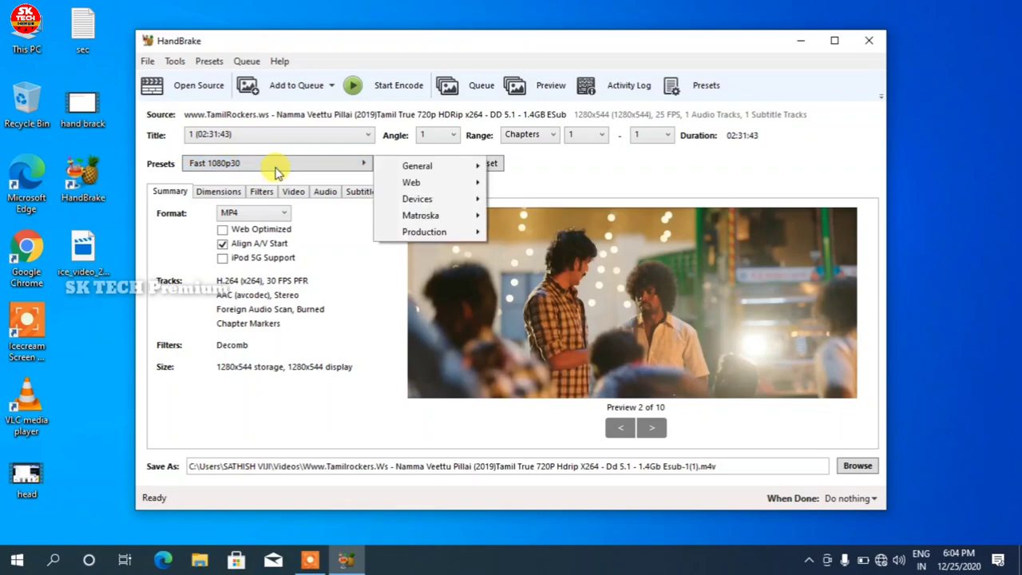
pyautogui.moveTo(425, 170)
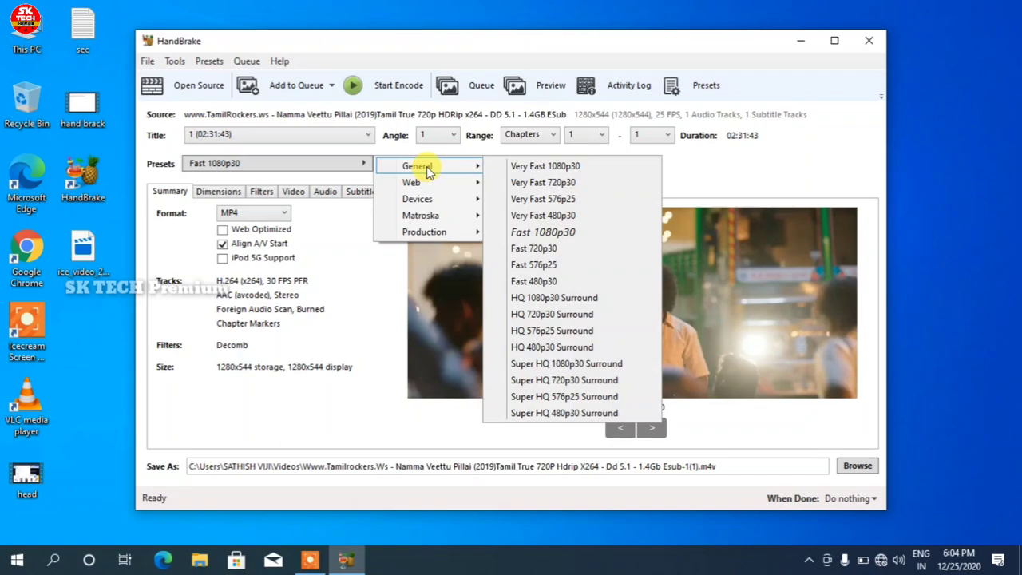
pyautogui.click(559, 217)
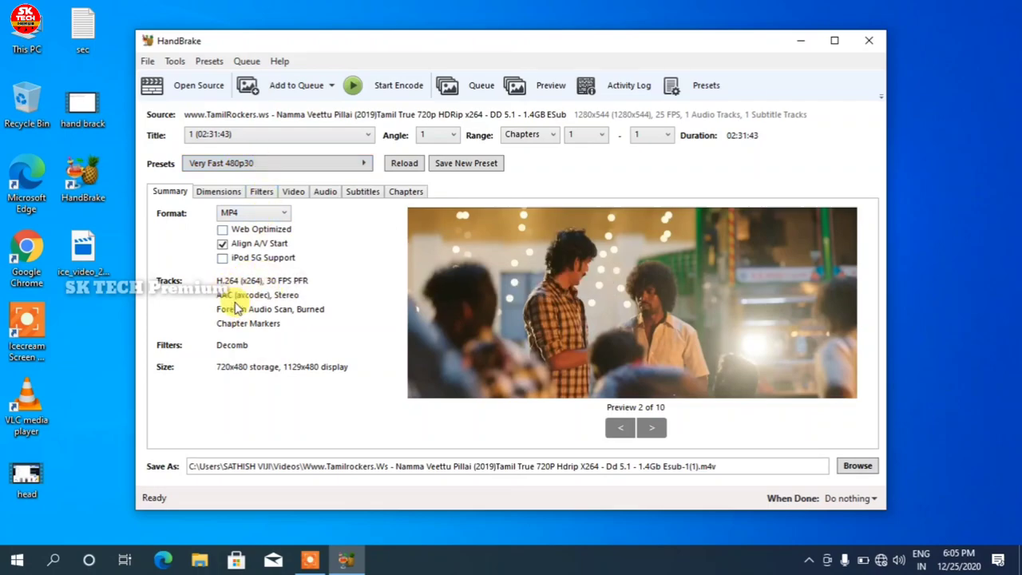
# - Switch the cropping mode to Custom and set the video codec to MPEG-4
pyautogui.click(221, 196)
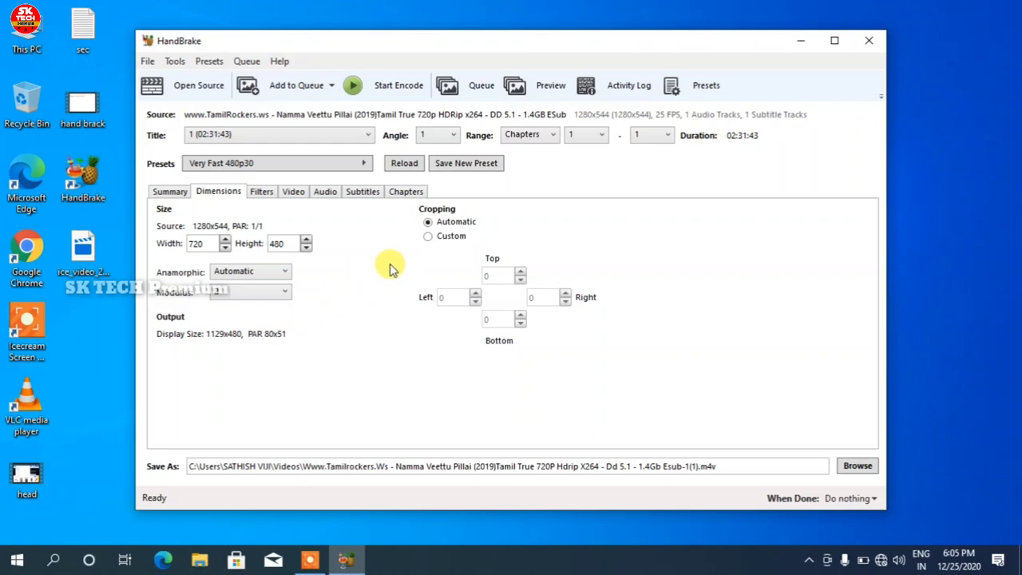
pyautogui.click(428, 237)
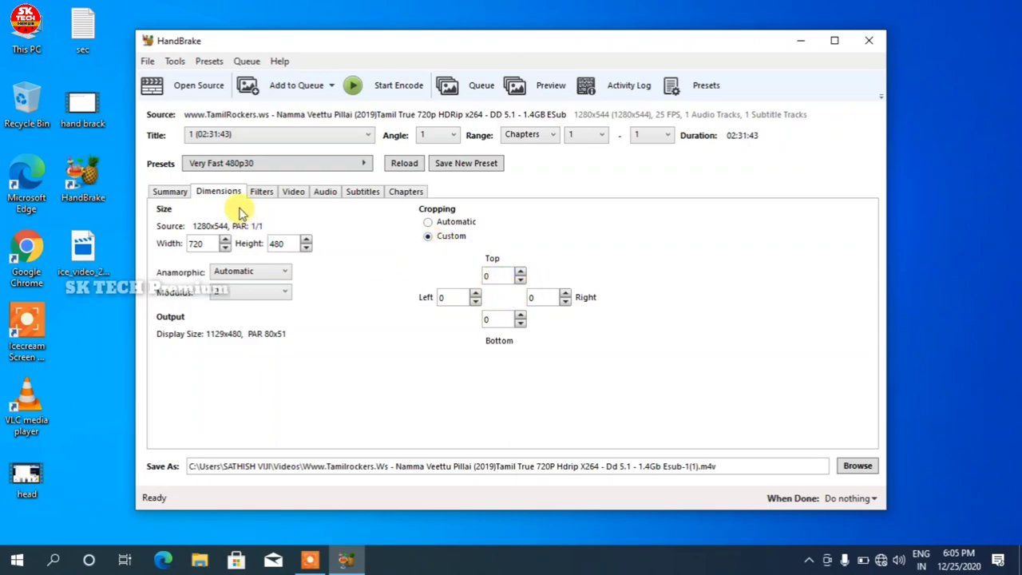
pyautogui.click(293, 196)
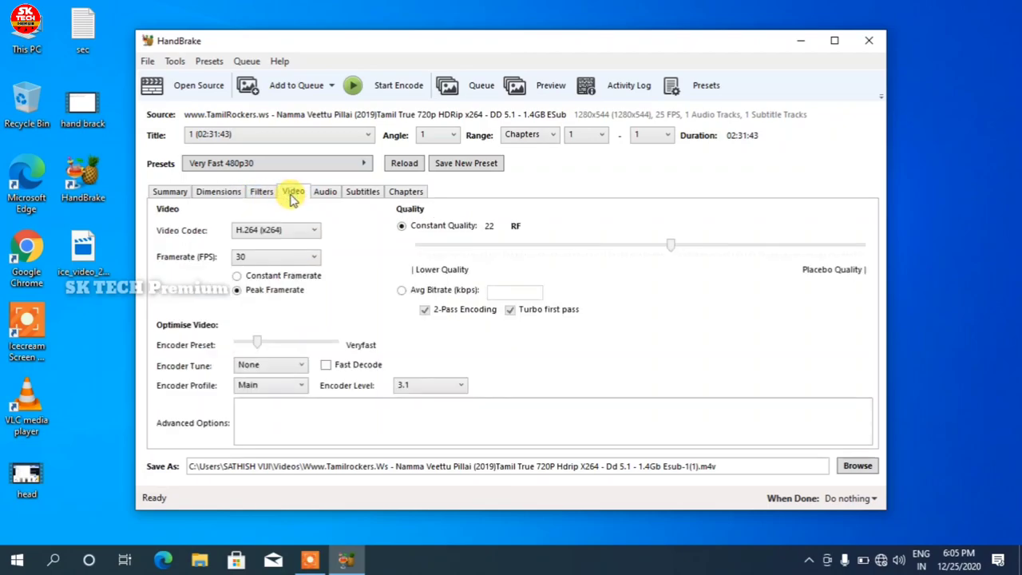
pyautogui.click(276, 232)
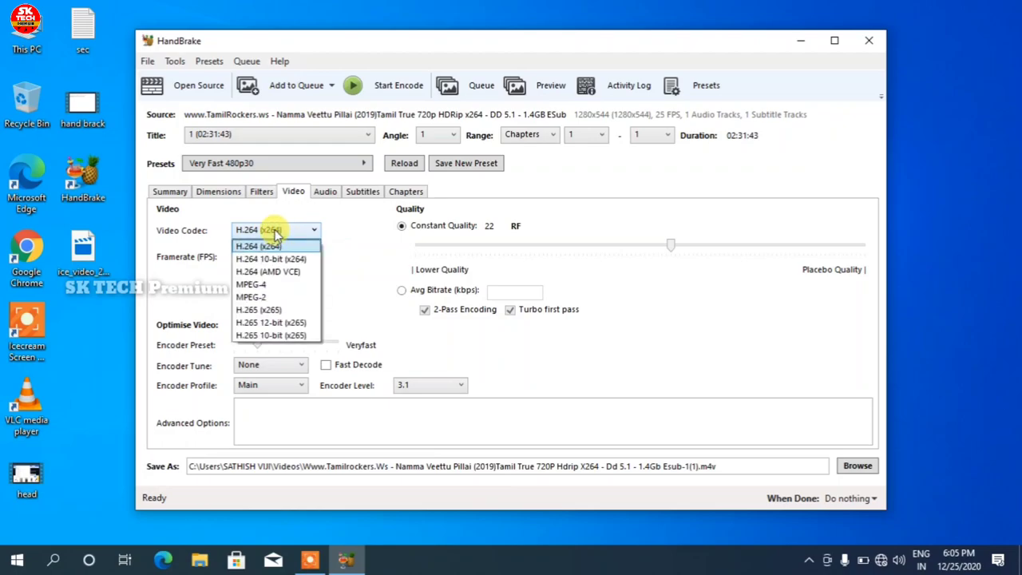
pyautogui.click(256, 284)
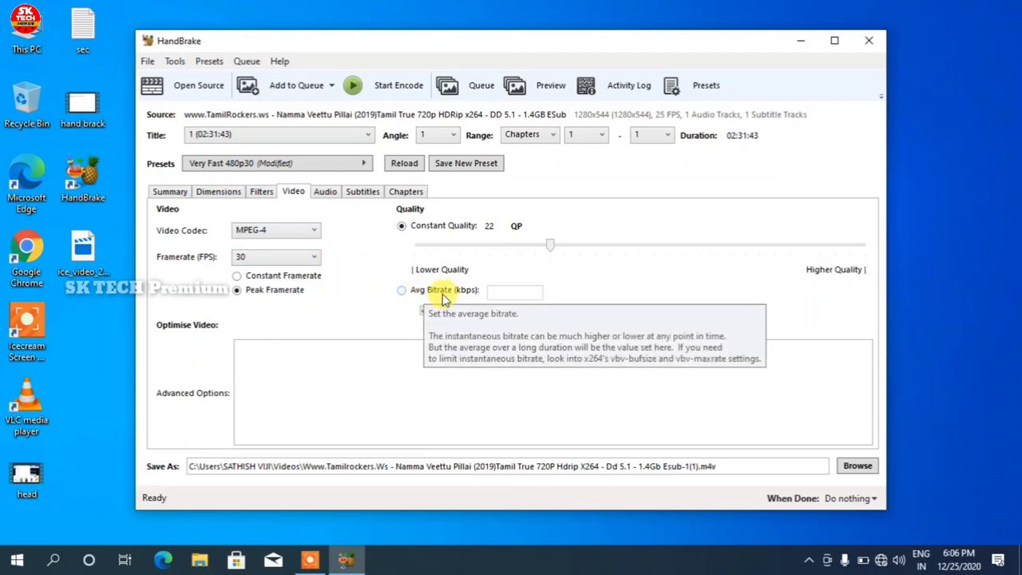
# - Use an average video bitrate of 1024 kbps with 2-pass encoding turned off
pyautogui.click(402, 292)
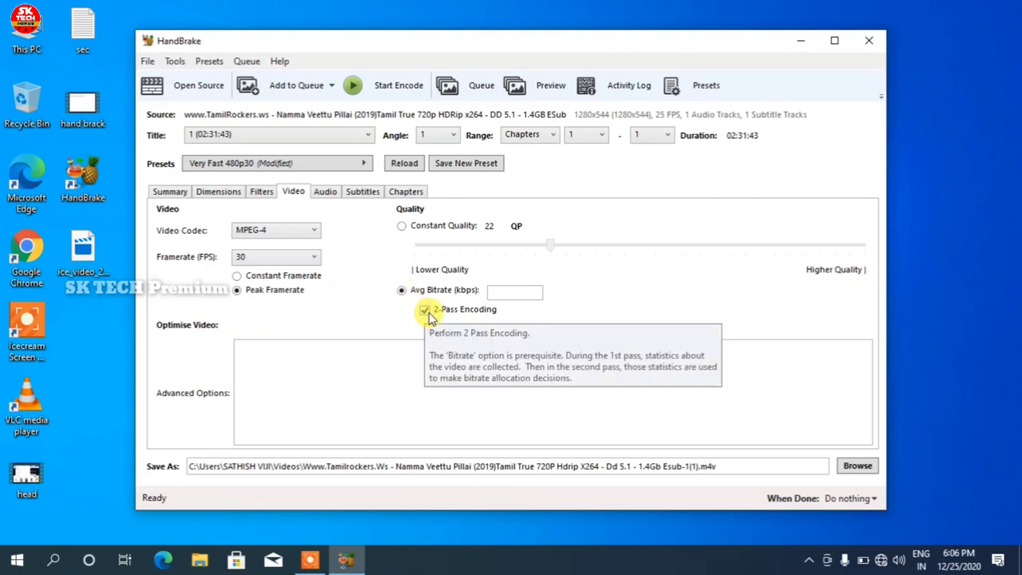
pyautogui.click(426, 312)
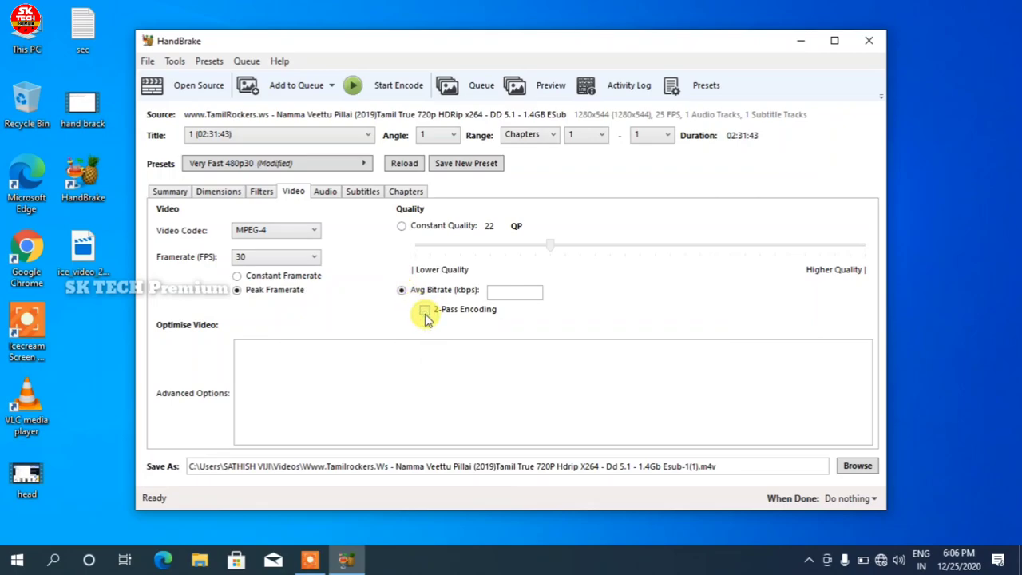
pyautogui.click(501, 291)
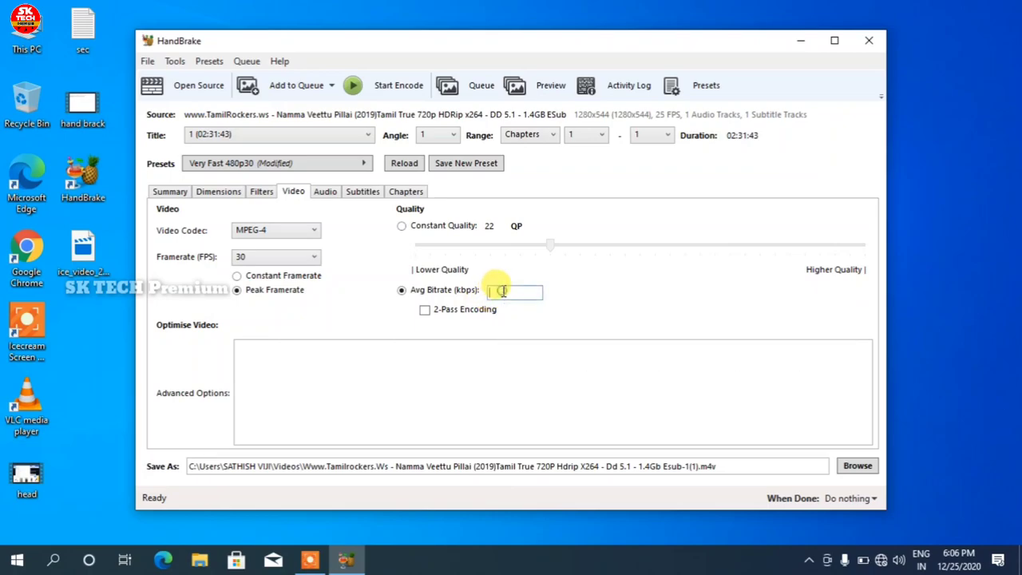
pyautogui.write('1024')
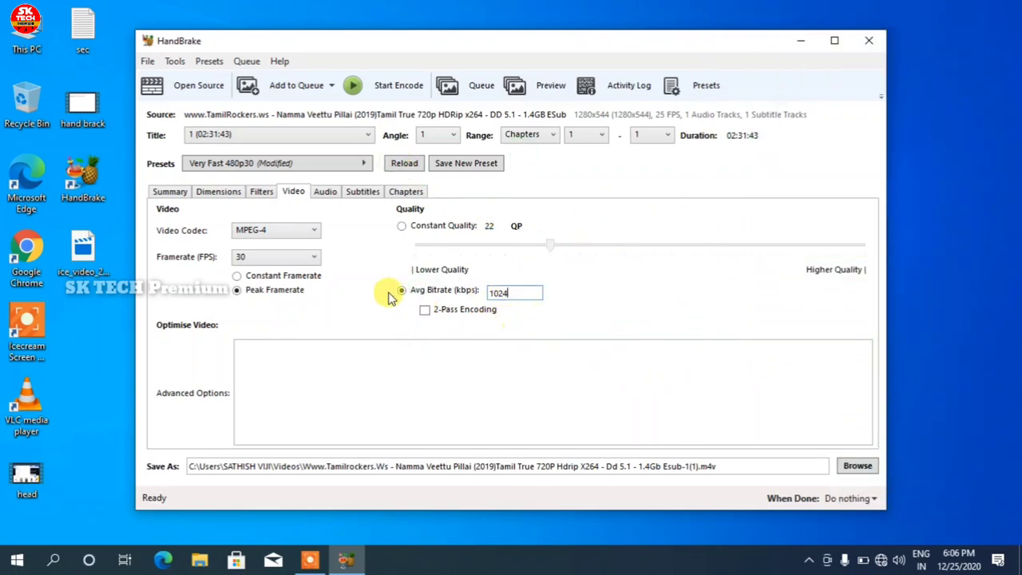
# - Review the audio track's available source, mixdown and codec options
pyautogui.click(325, 191)
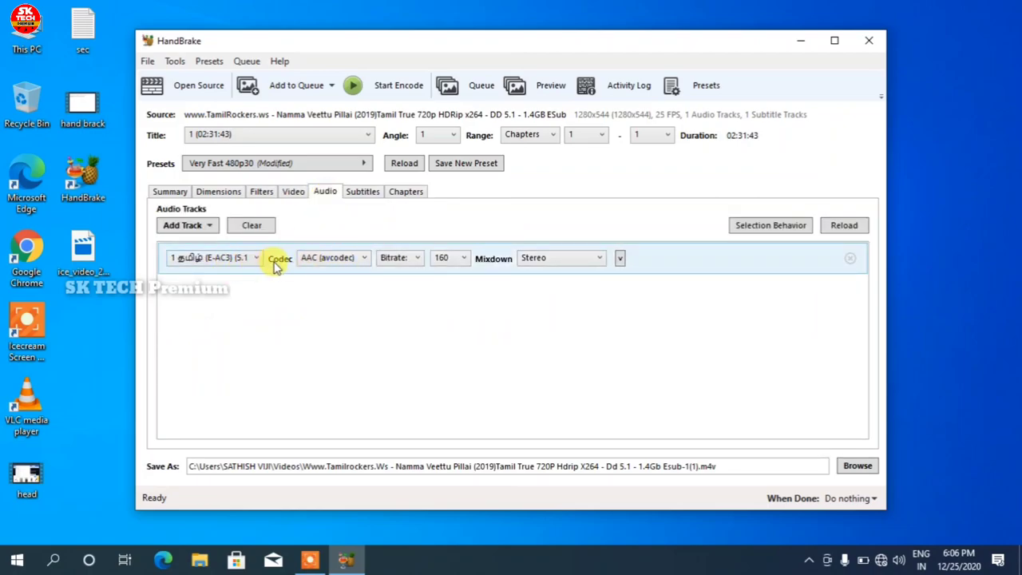
pyautogui.click(234, 266)
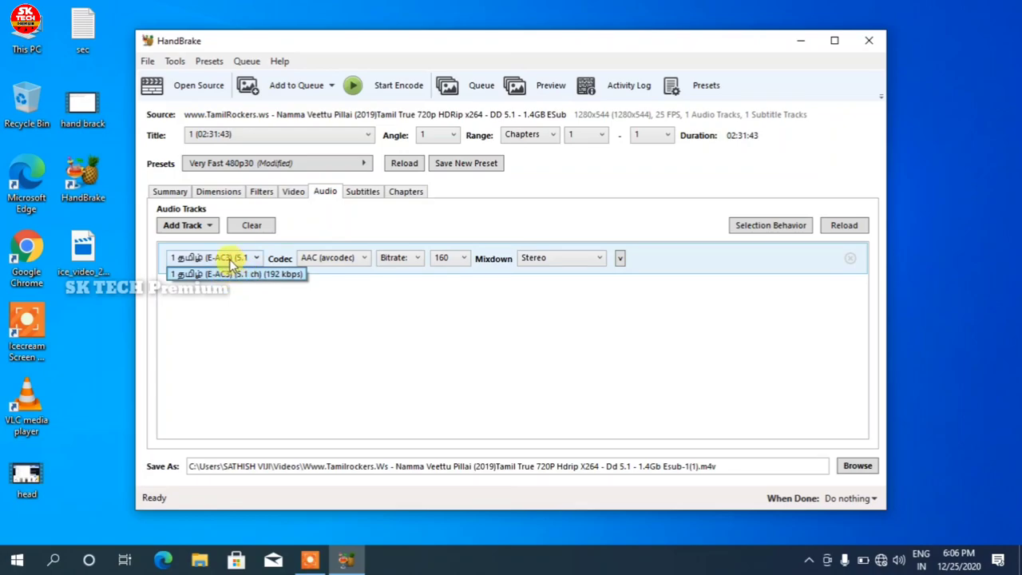
pyautogui.click(232, 261)
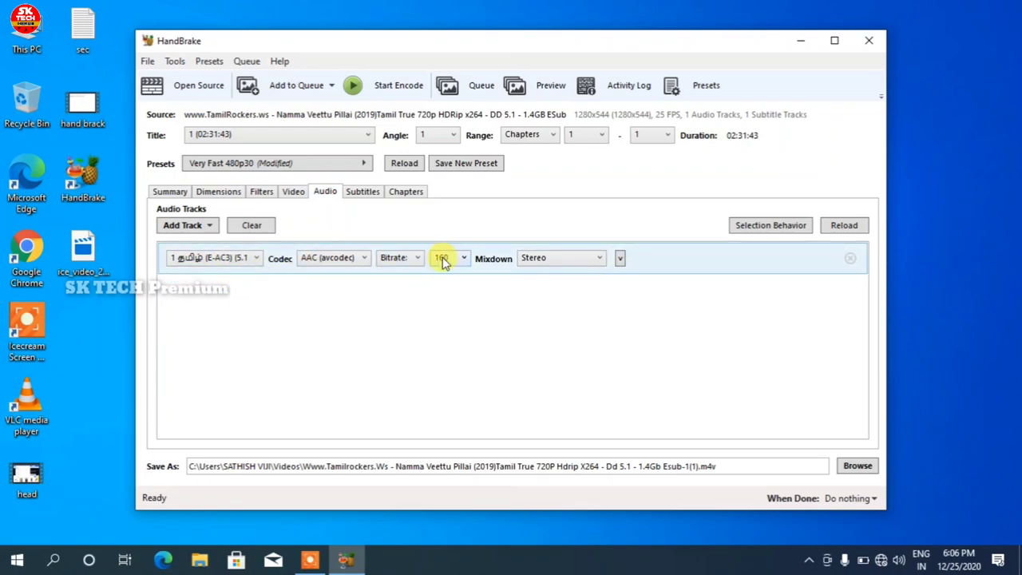
pyautogui.click(540, 262)
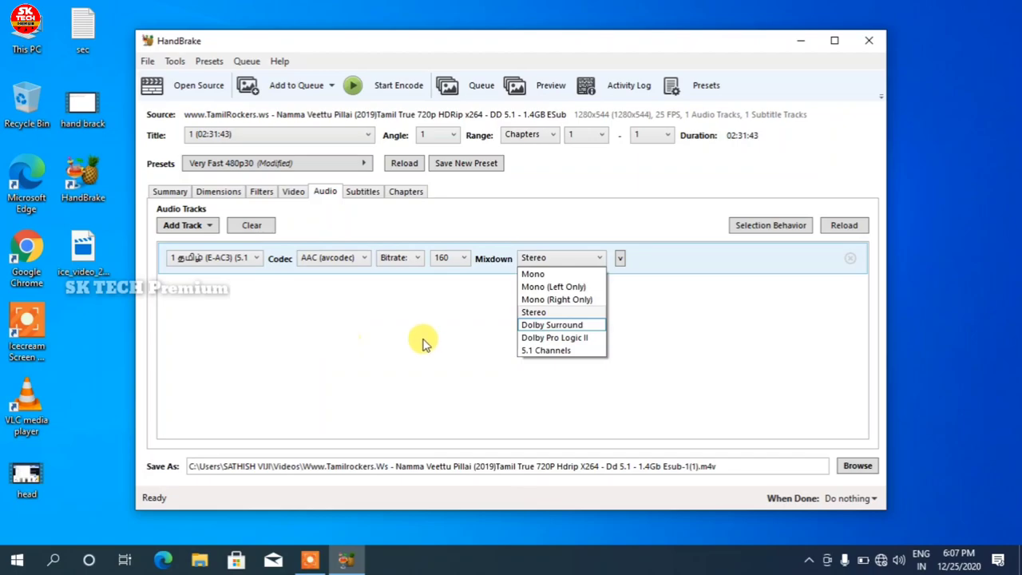
pyautogui.click(488, 348)
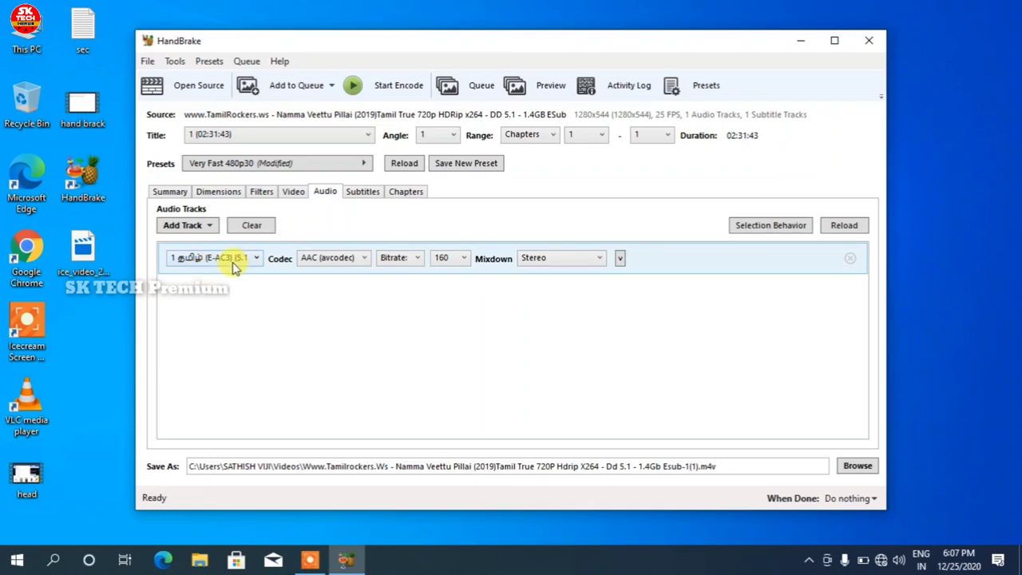
pyautogui.click(346, 259)
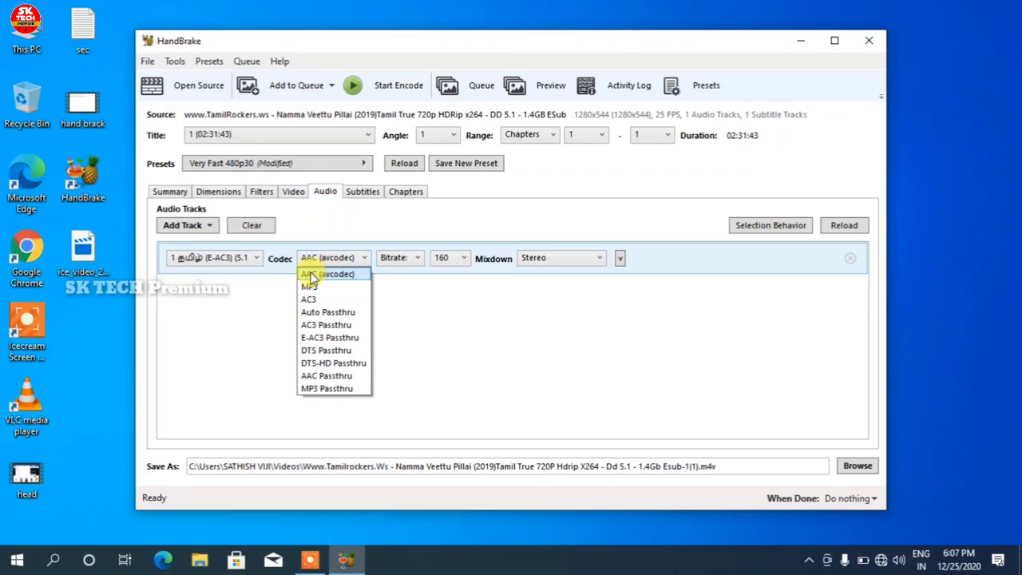
pyautogui.click(331, 264)
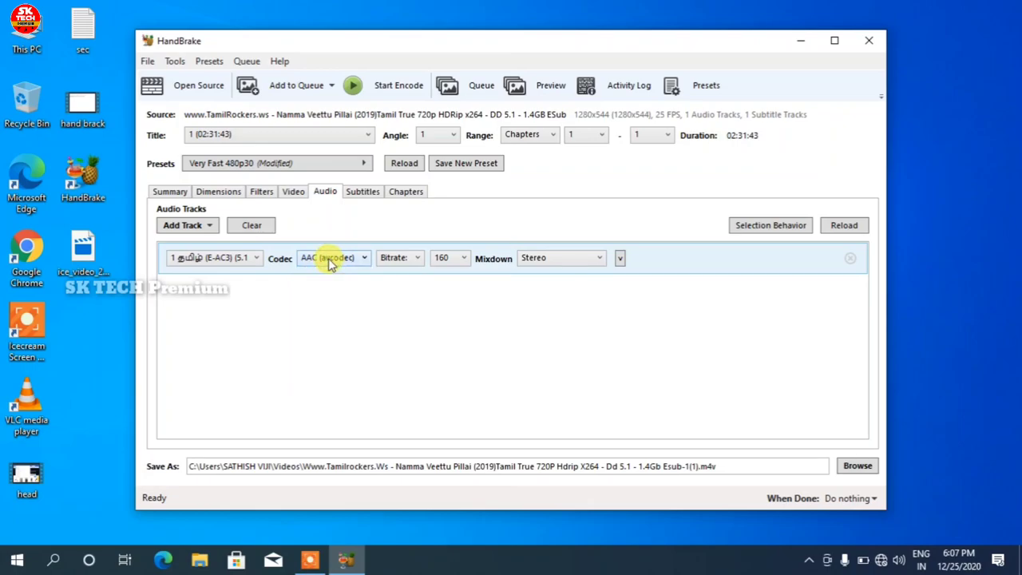
# - Set the audio track's bitrate to 320 and its mixdown to 5.1 Channels
pyautogui.click(445, 263)
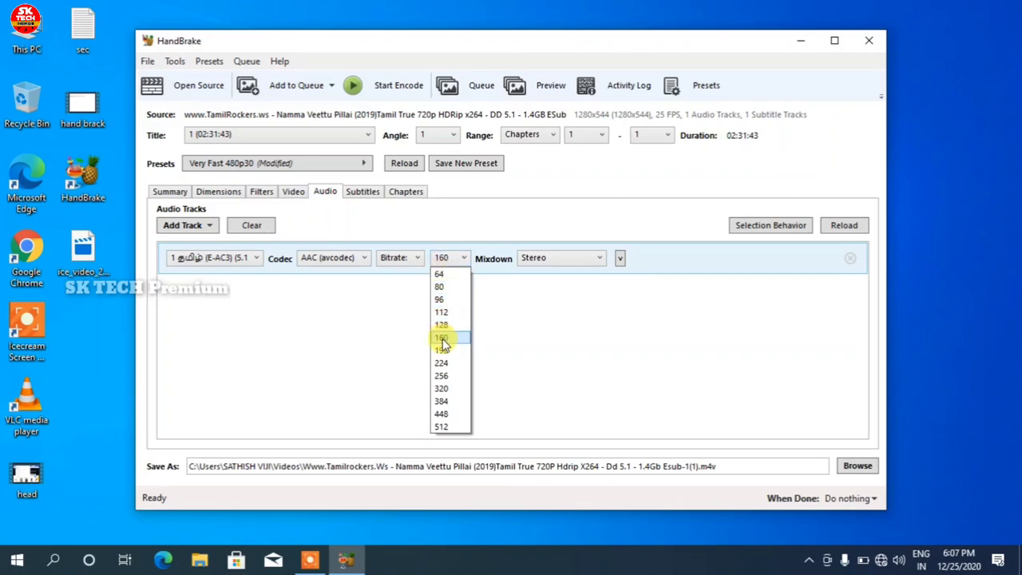
pyautogui.click(442, 389)
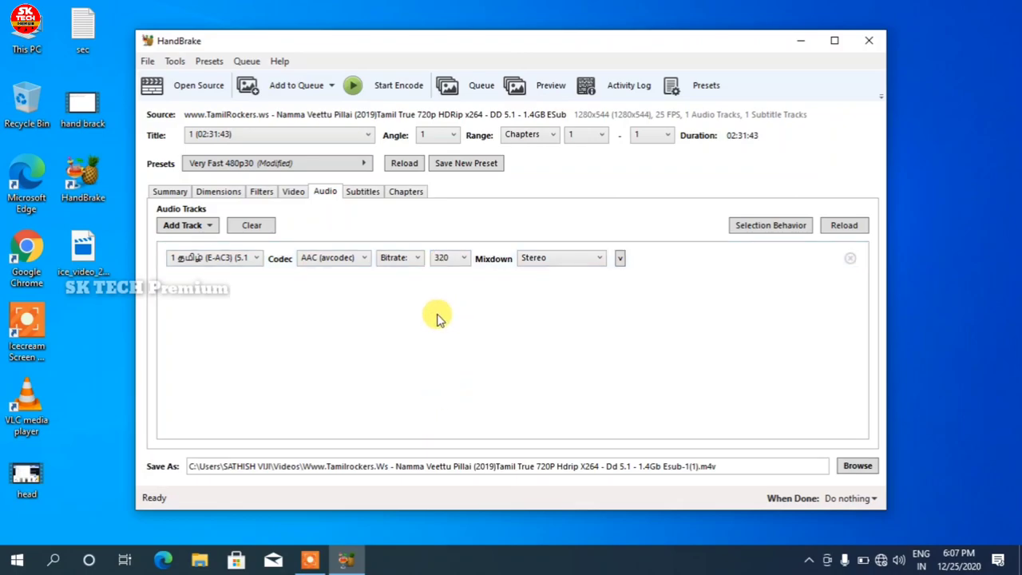
pyautogui.click(539, 264)
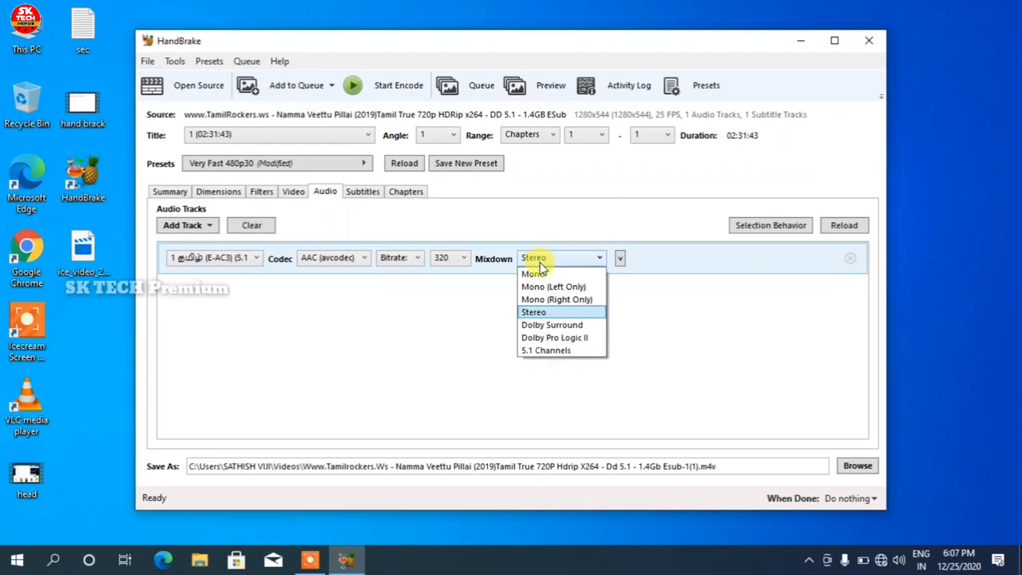
pyautogui.click(547, 346)
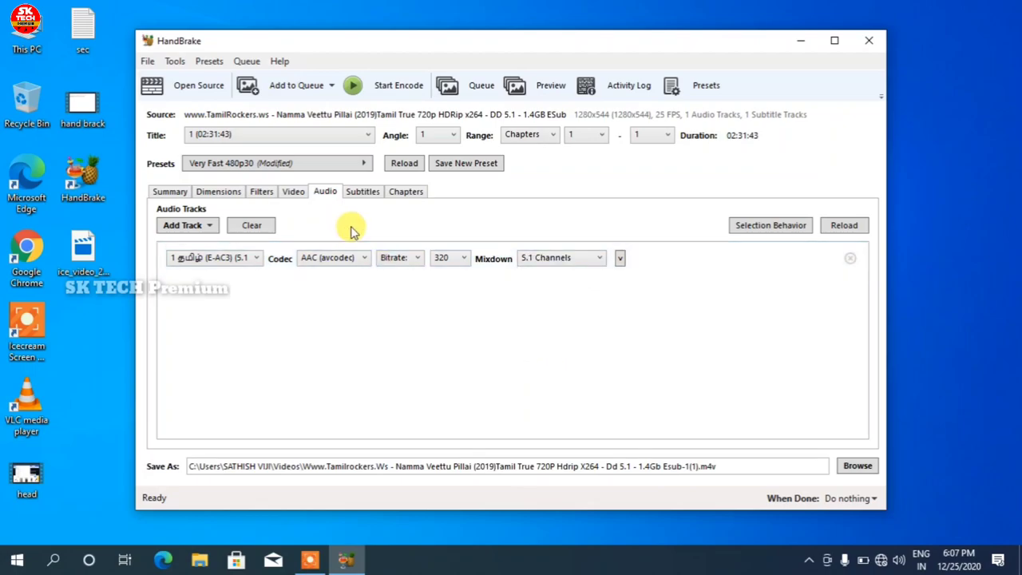
# - Remove the Foreign Audio Scan subtitle track and add the movie encode to the queue
pyautogui.click(365, 194)
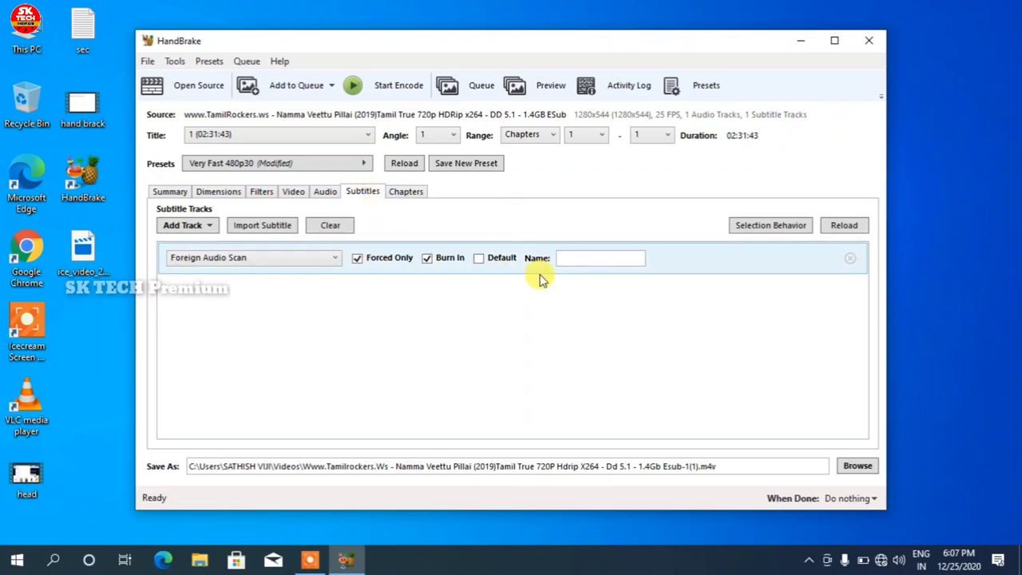
pyautogui.click(850, 264)
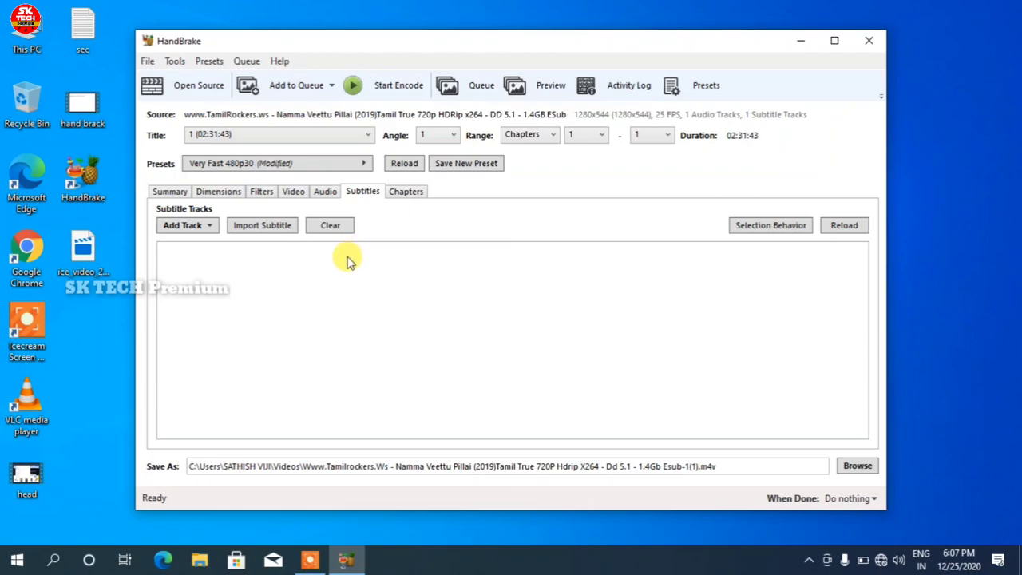
pyautogui.click(290, 92)
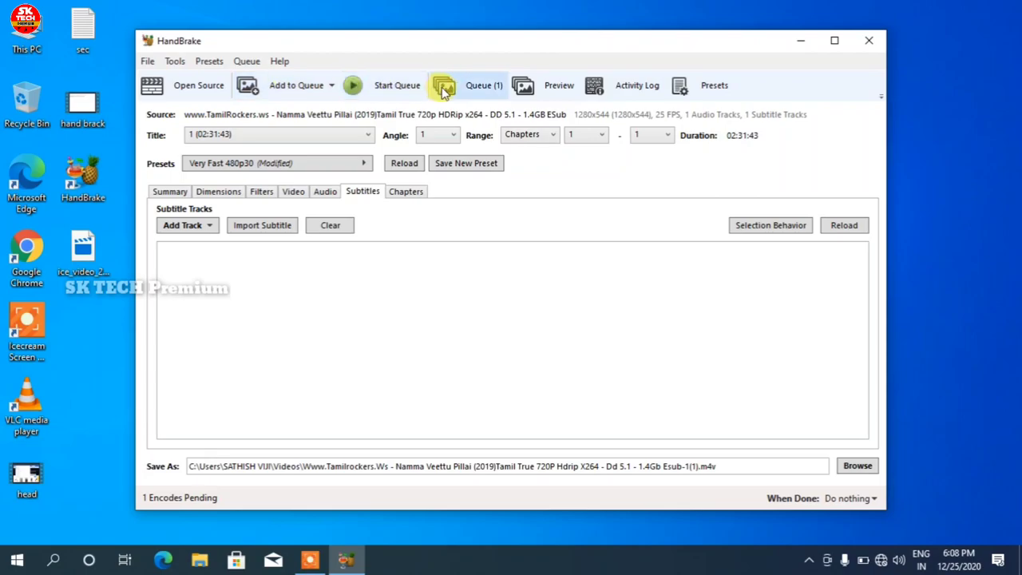
# - Check the summary of the pending movie job in the queue and start the queue
pyautogui.click(484, 90)
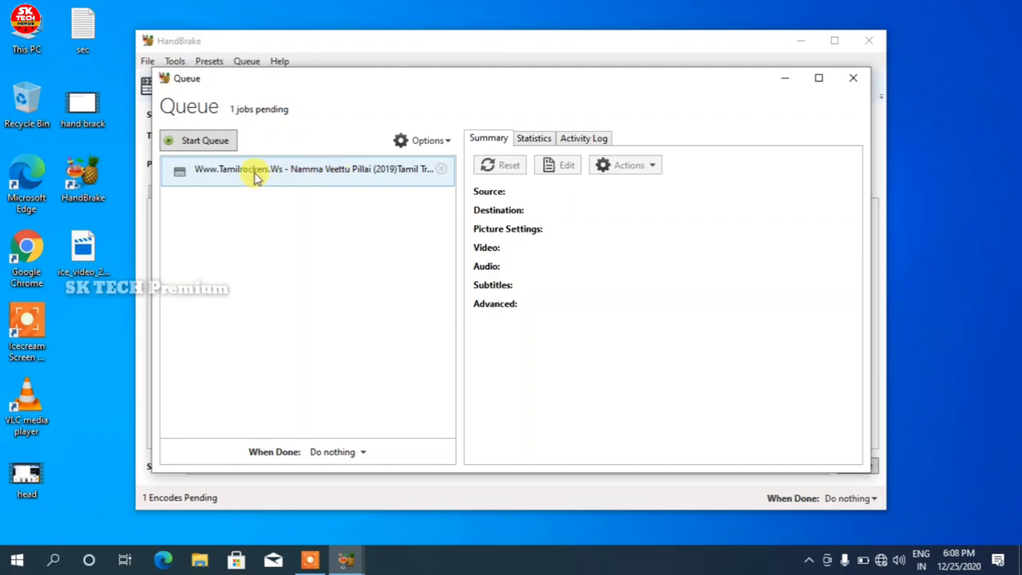
pyautogui.click(327, 176)
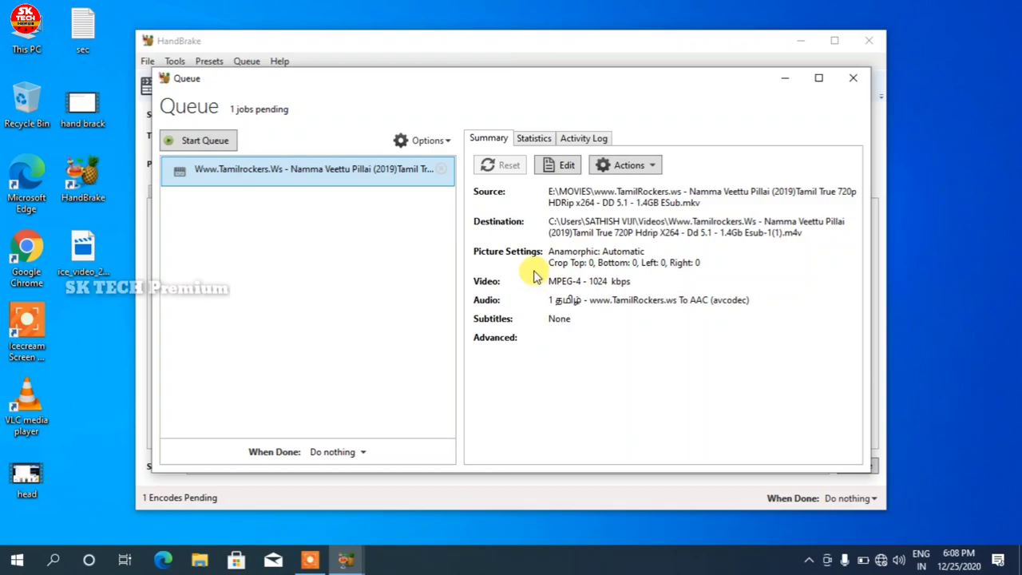
pyautogui.click(205, 141)
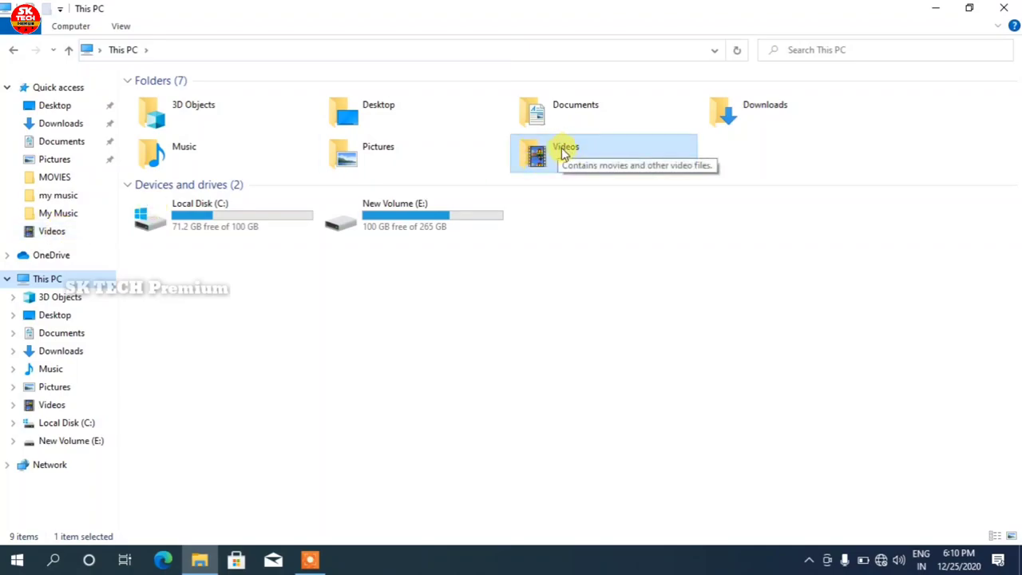
# - Switch to File Explorer and locate the encoded Namma Veettu Pillai movie in the Videos folder
pyautogui.doubleClick(562, 155)
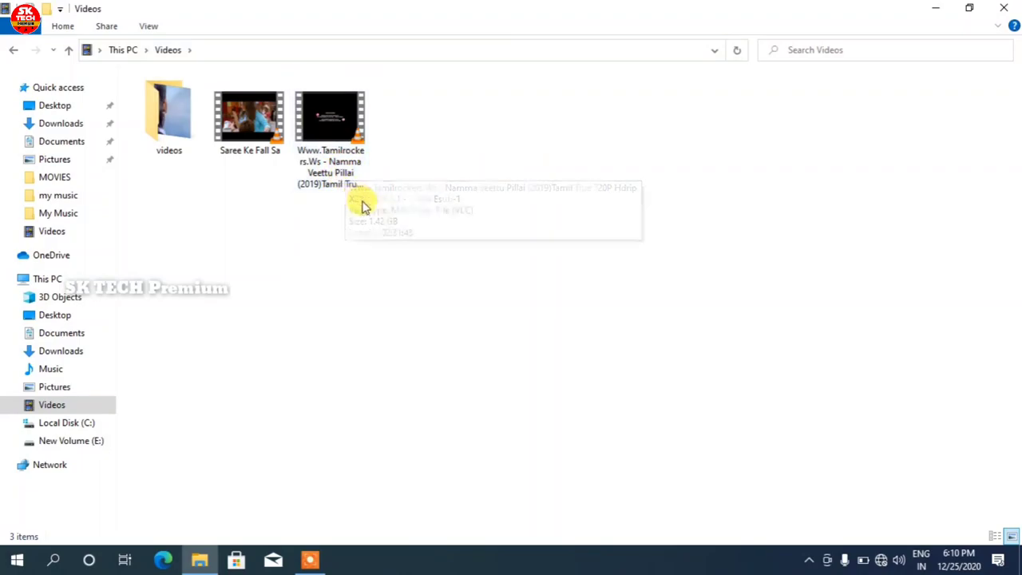
pyautogui.click(338, 154)
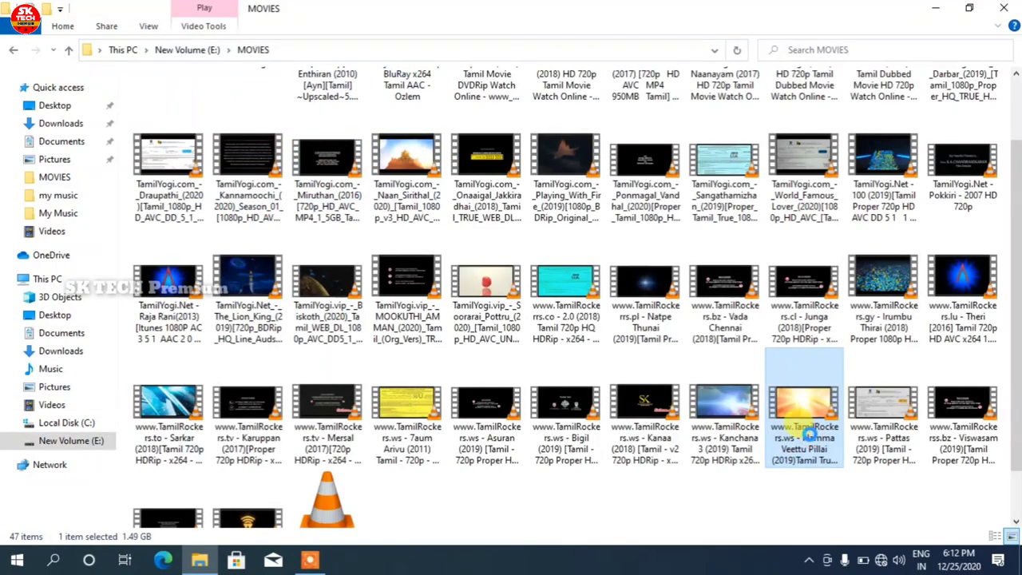
# - Examine the size and the detailed video and audio properties of the original Namma Veettu Pillai file in the MOVIES folder
pyautogui.rightClick(802, 435)
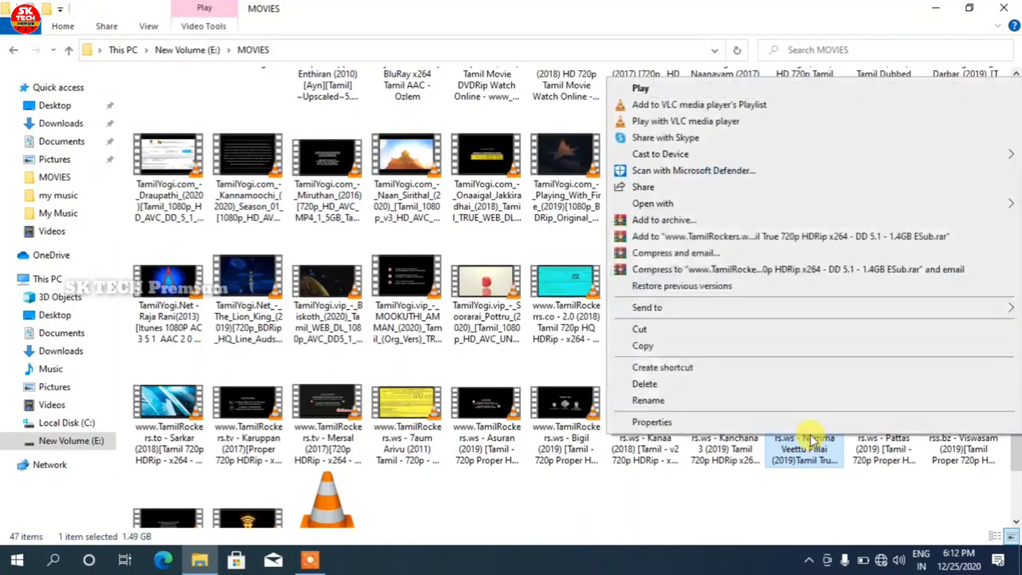
pyautogui.click(718, 422)
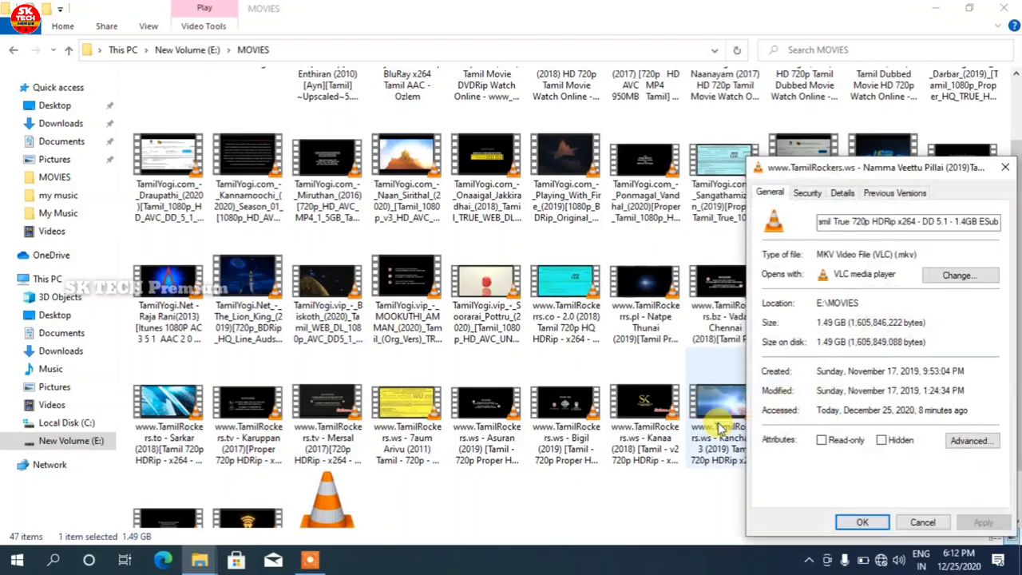
pyautogui.click(840, 195)
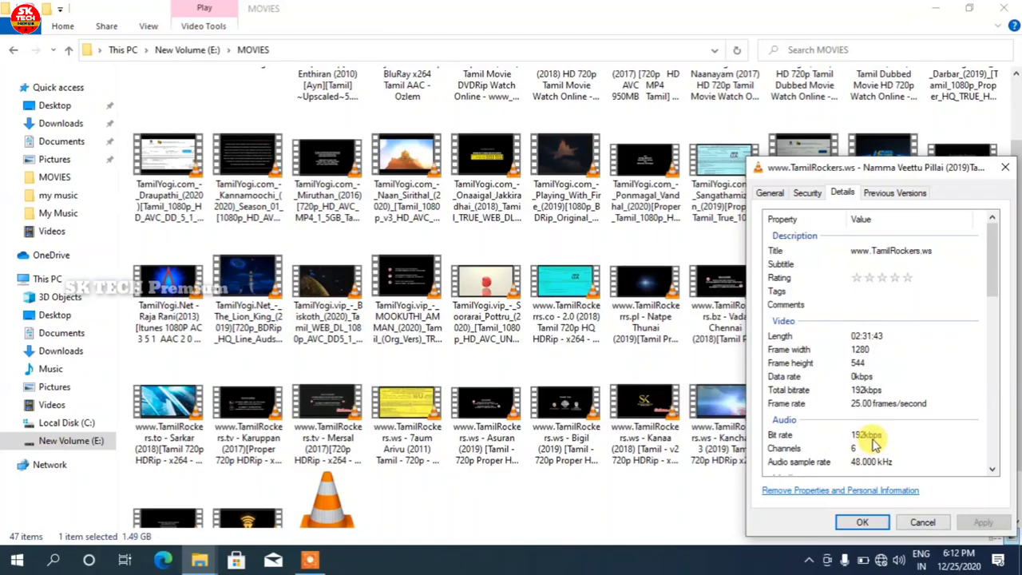
# - Close the original file's properties and copy the encoded Namma Veettu Pillai movie from the Videos folder
pyautogui.click(862, 523)
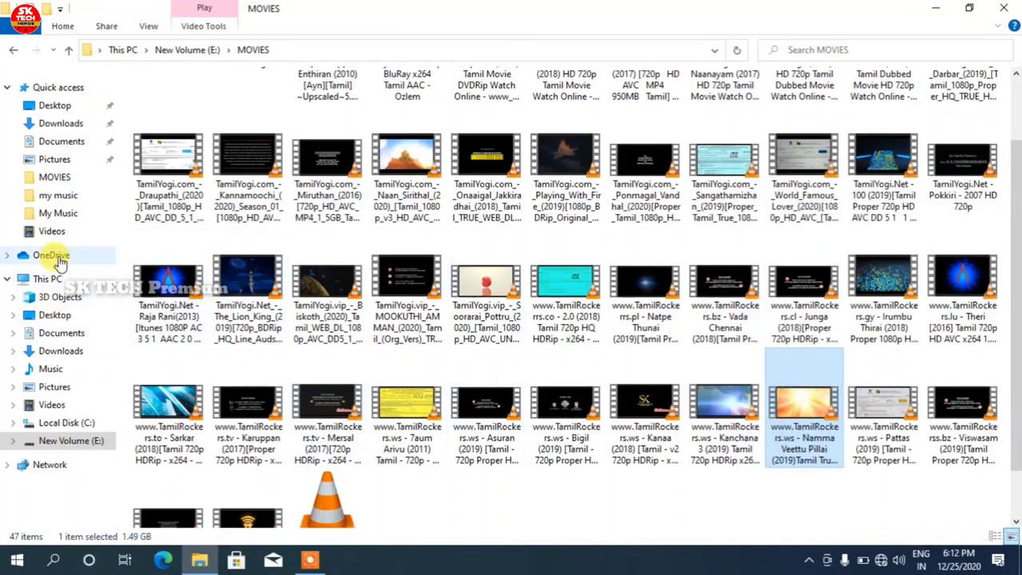
pyautogui.click(52, 231)
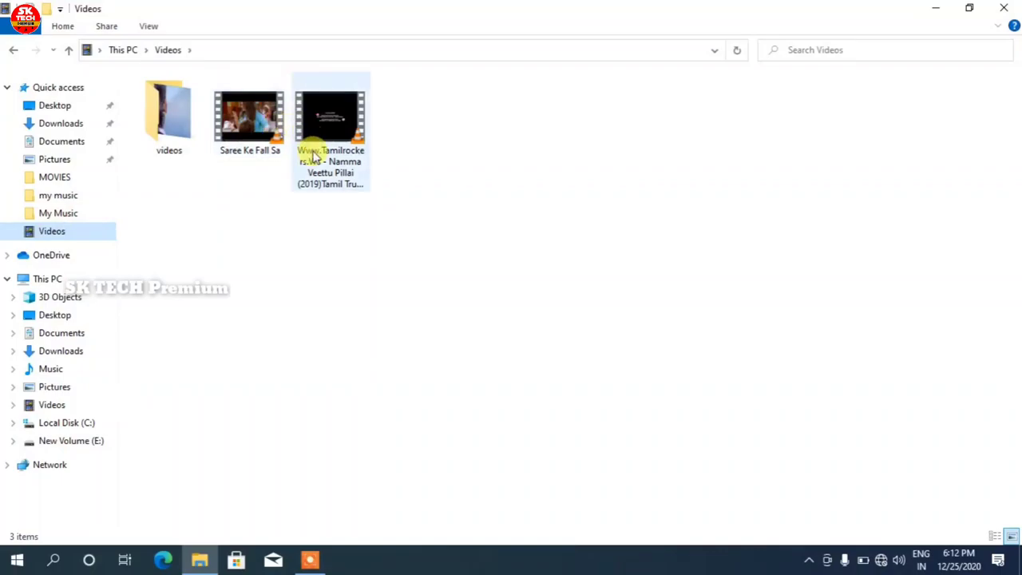
pyautogui.moveTo(321, 156)
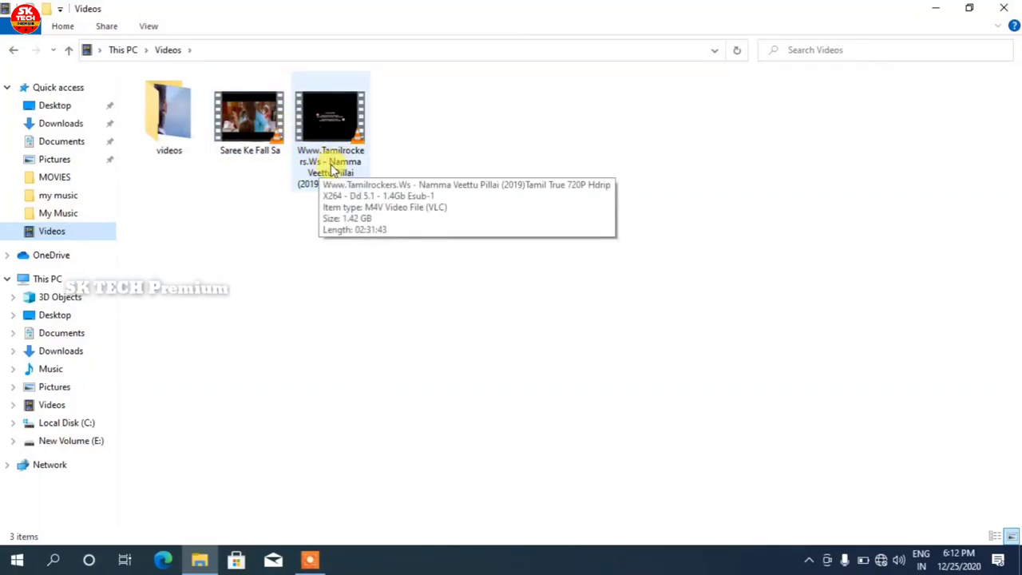
pyautogui.click(333, 169)
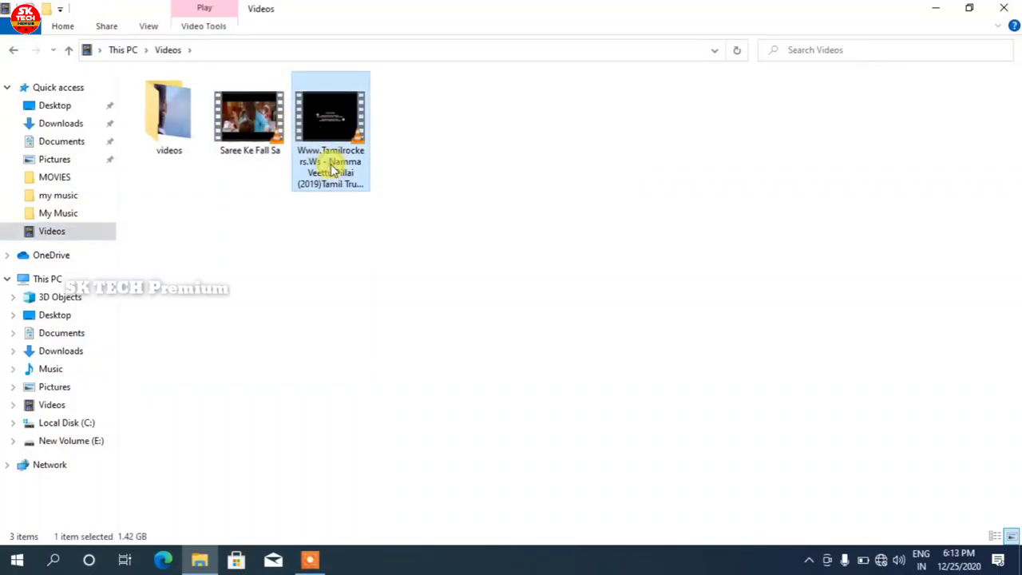
pyautogui.doubleClick(331, 164)
pyautogui.rightClick(331, 164)
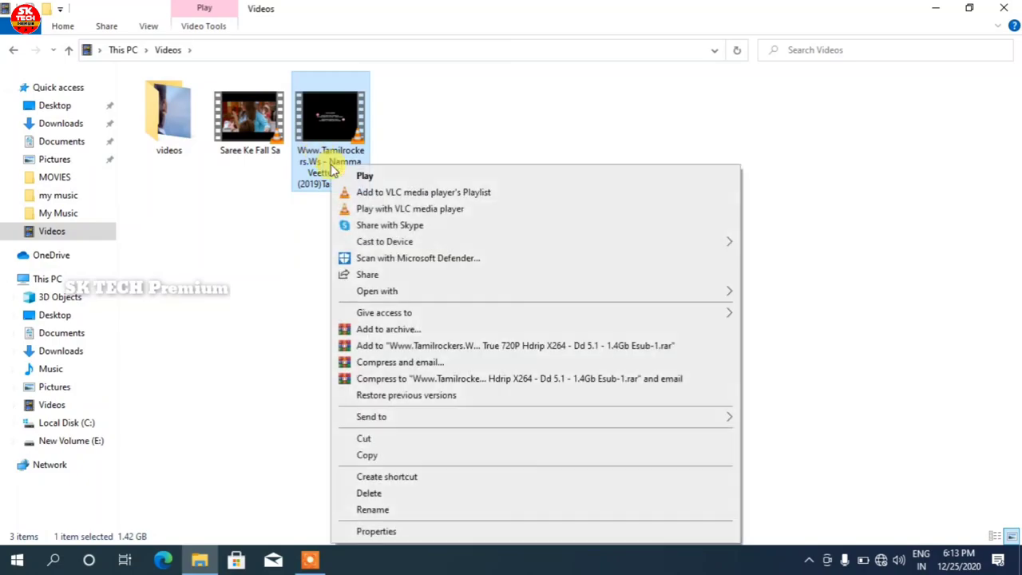
pyautogui.click(369, 456)
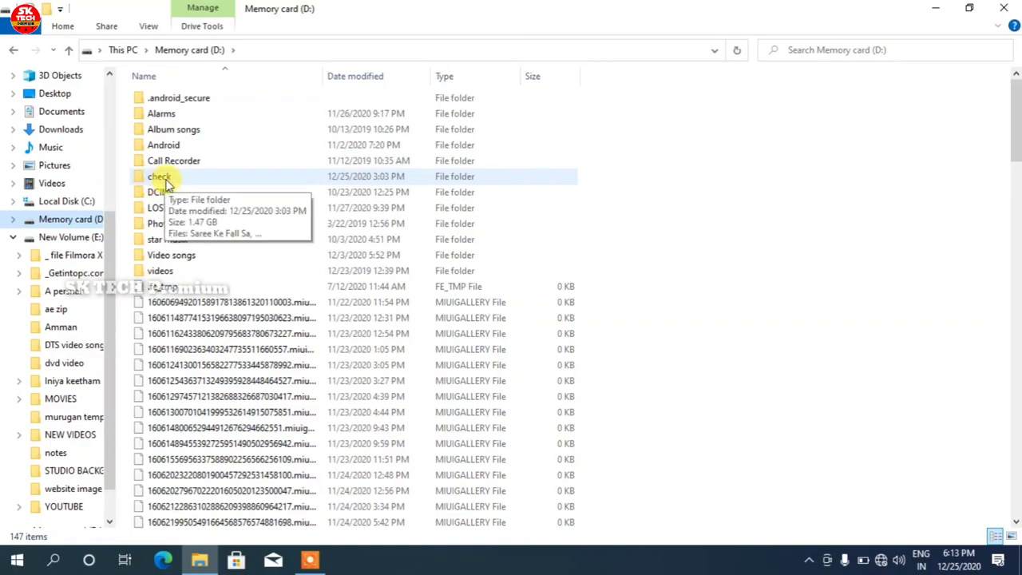
# - Examine the size and the detailed video and audio properties of the Namma Veettu Pillai file in the memory card's check folder
pyautogui.doubleClick(165, 182)
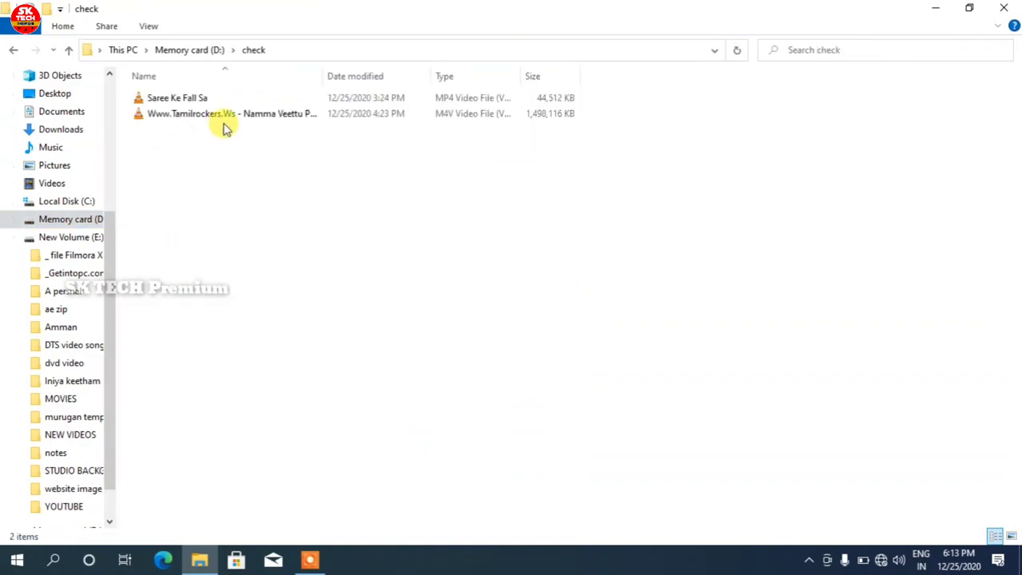
pyautogui.click(281, 120)
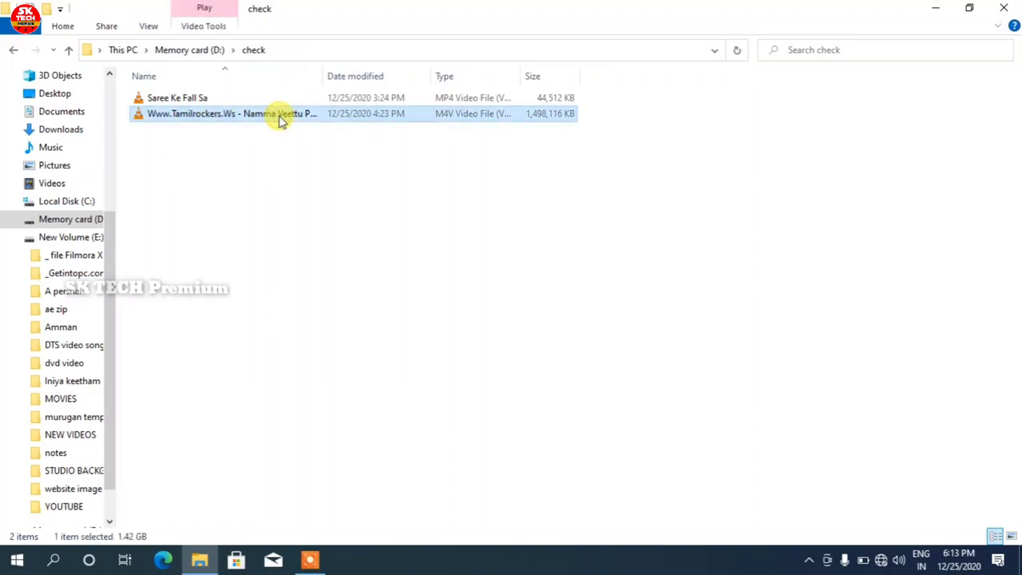
pyautogui.doubleClick(279, 115)
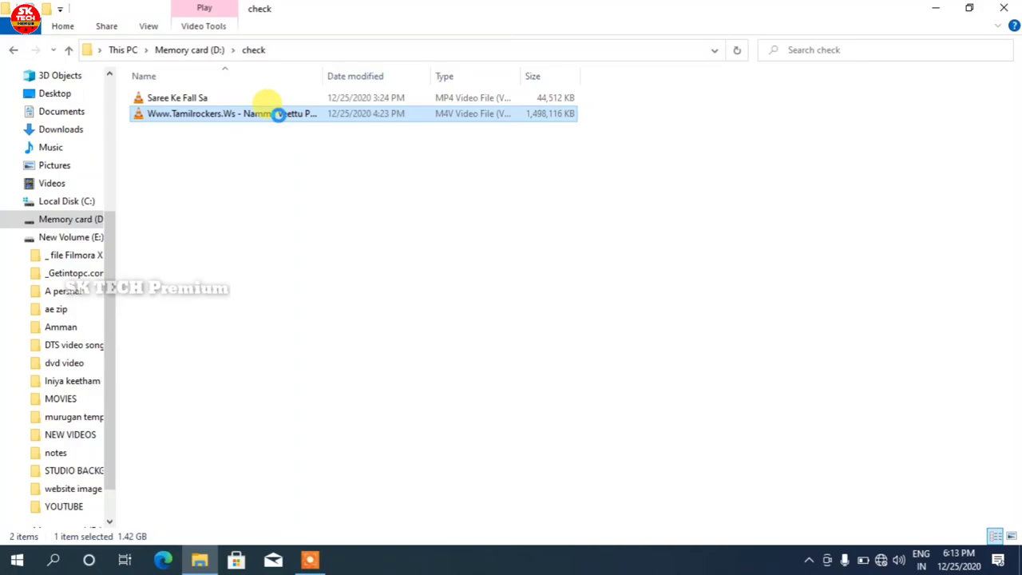
pyautogui.rightClick(279, 114)
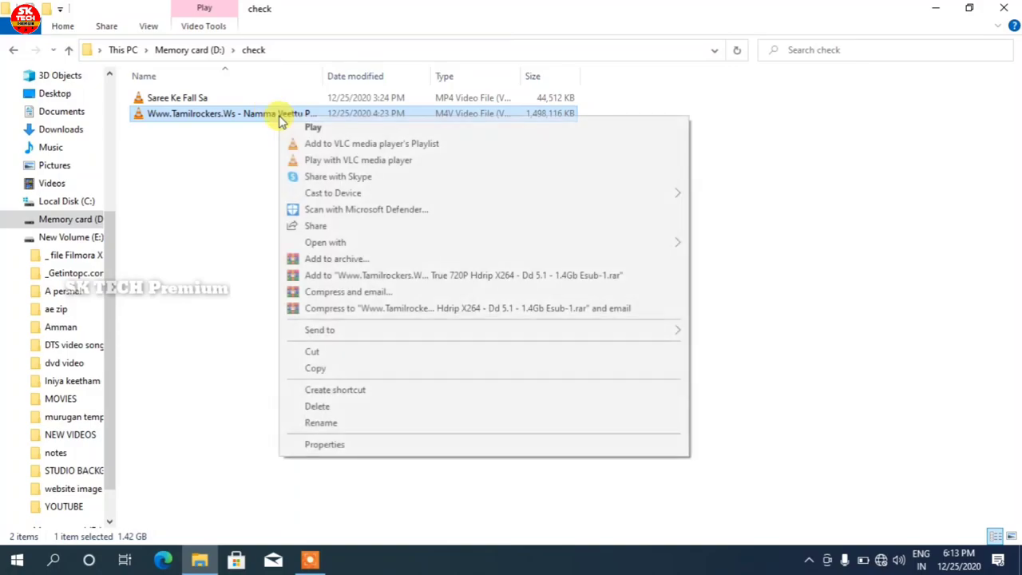
pyautogui.click(325, 444)
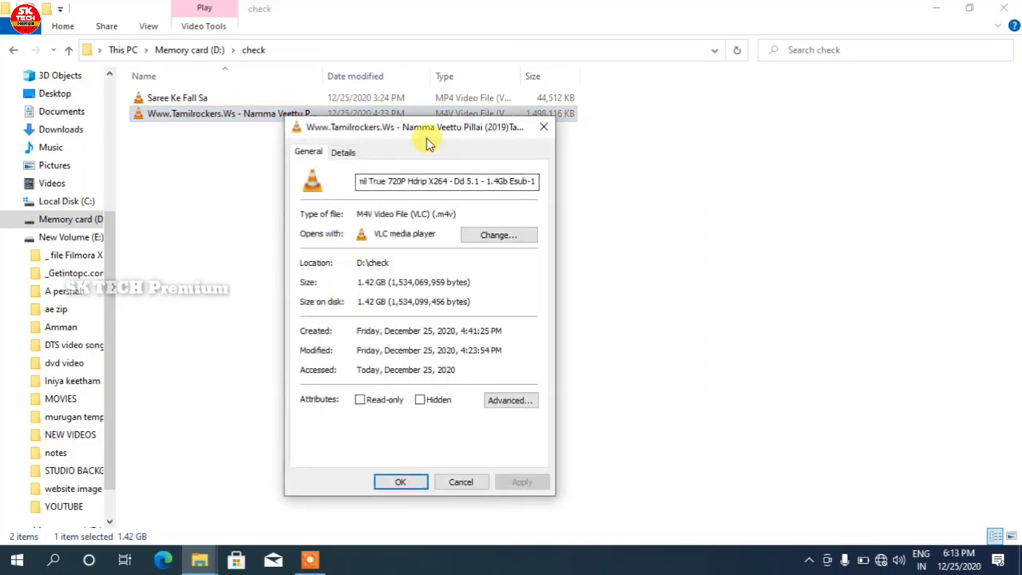
pyautogui.click(343, 153)
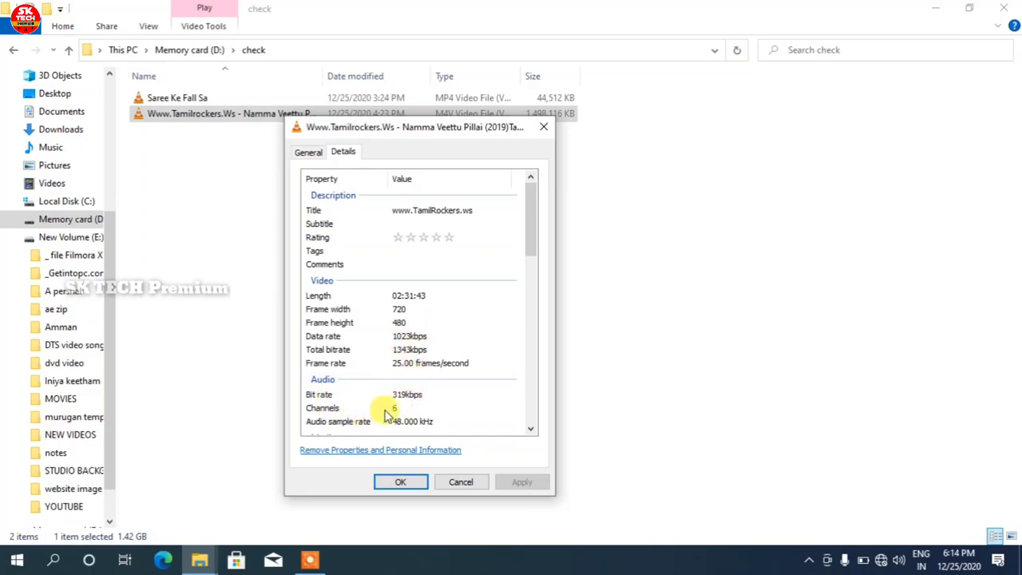
pyautogui.click(407, 484)
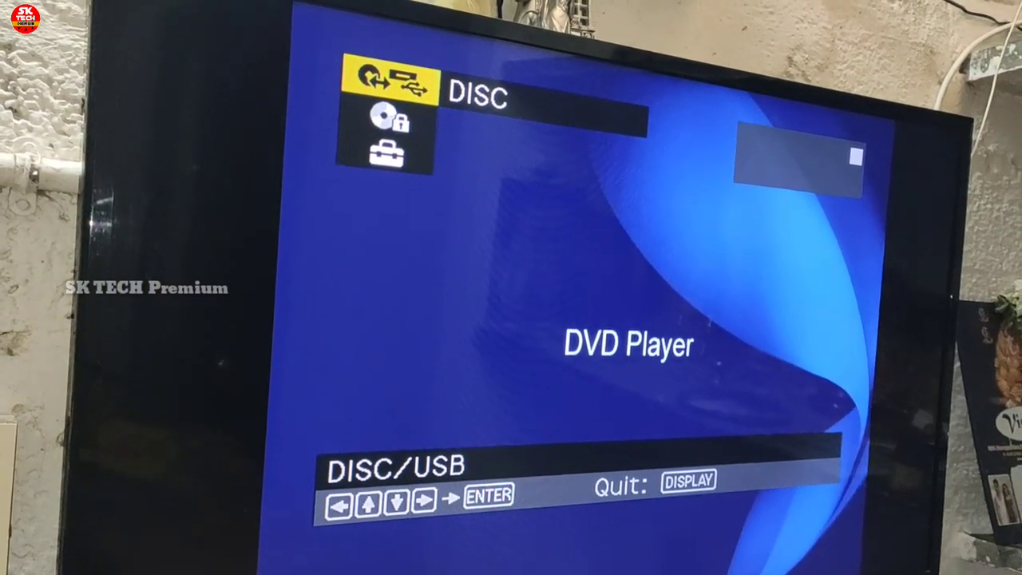
pyautogui.press('Return')
pyautogui.press('Down')
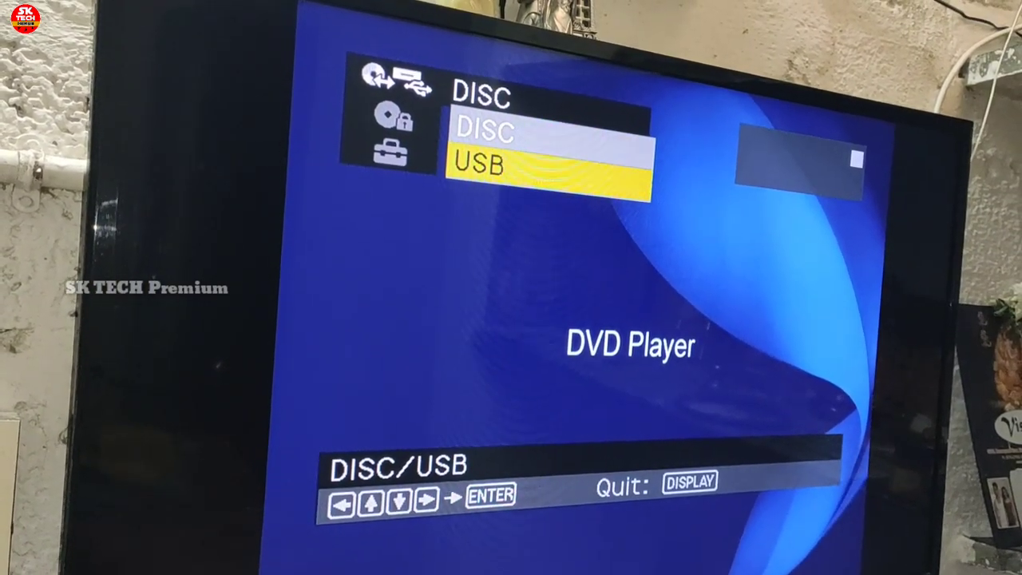
pyautogui.press('Return')
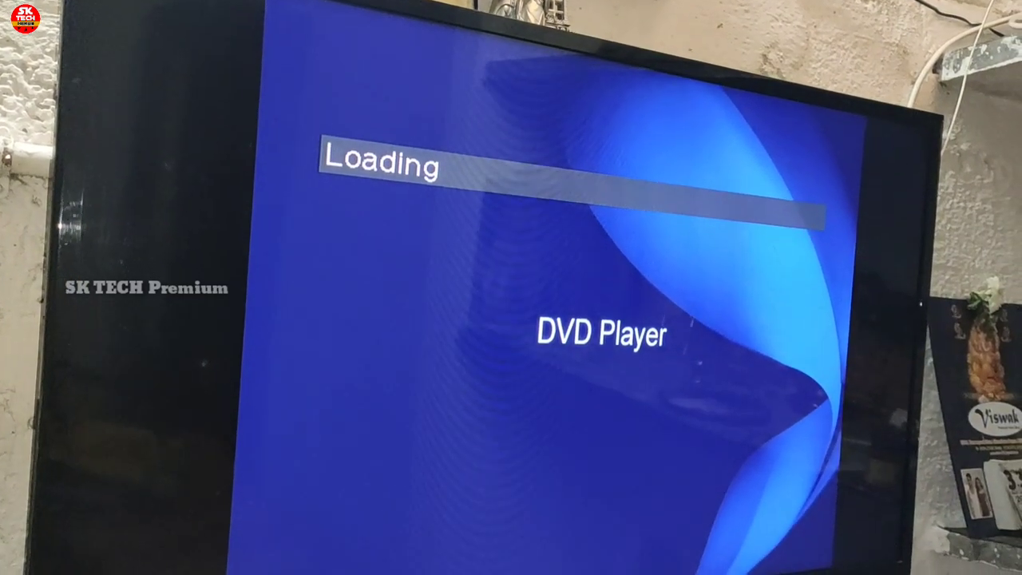